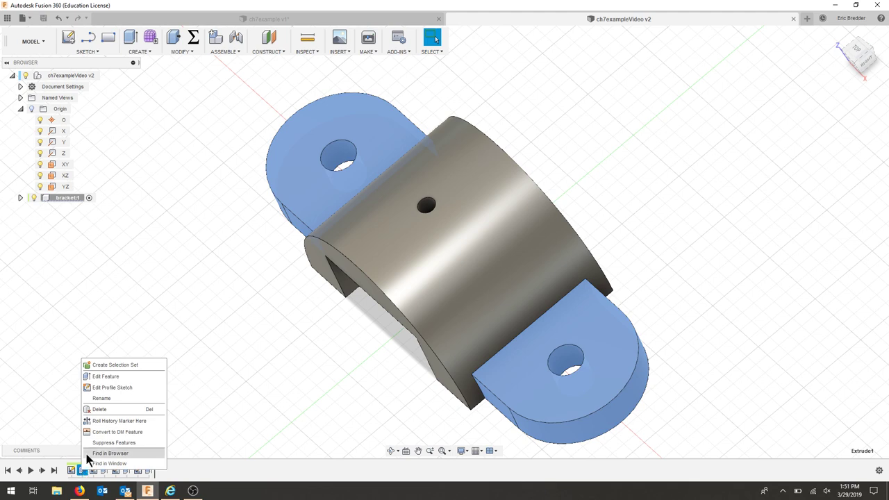
Step: Rename the first two extrude features to 'base' and 'bracket'
left_click(123, 398)
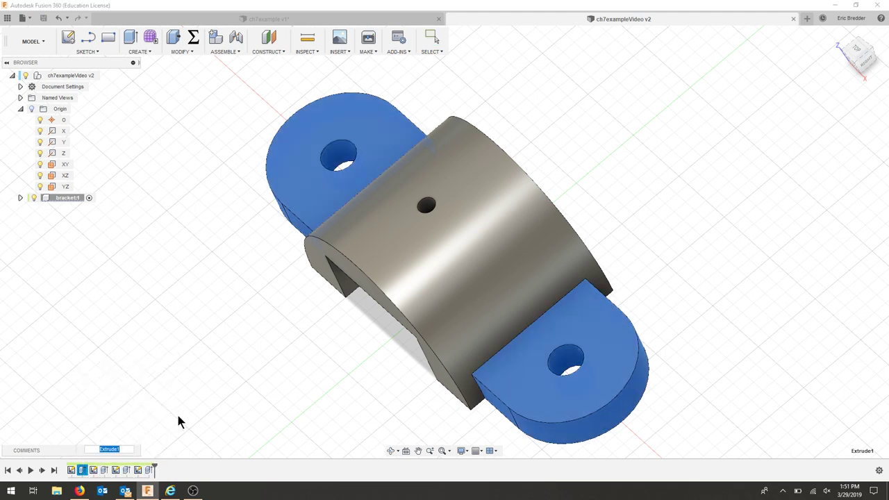
type("base")
key("Return")
right_click(104, 470)
left_click(128, 406)
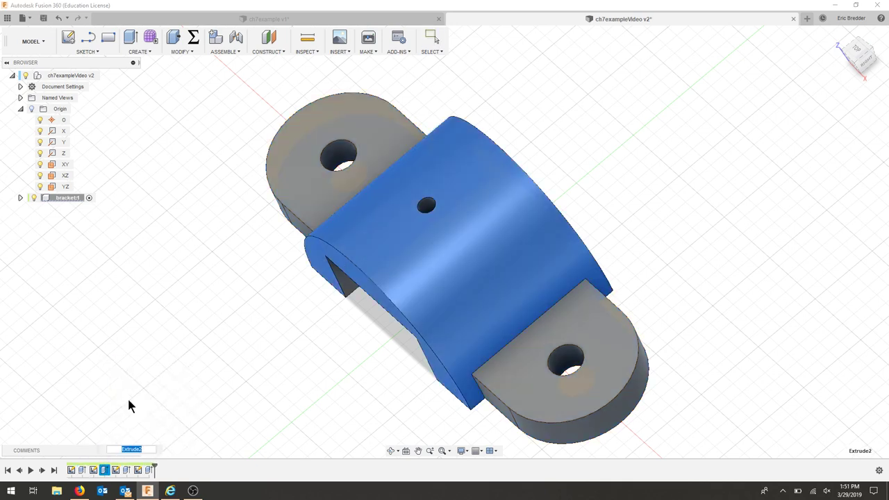
type("bracket")
key("Return")
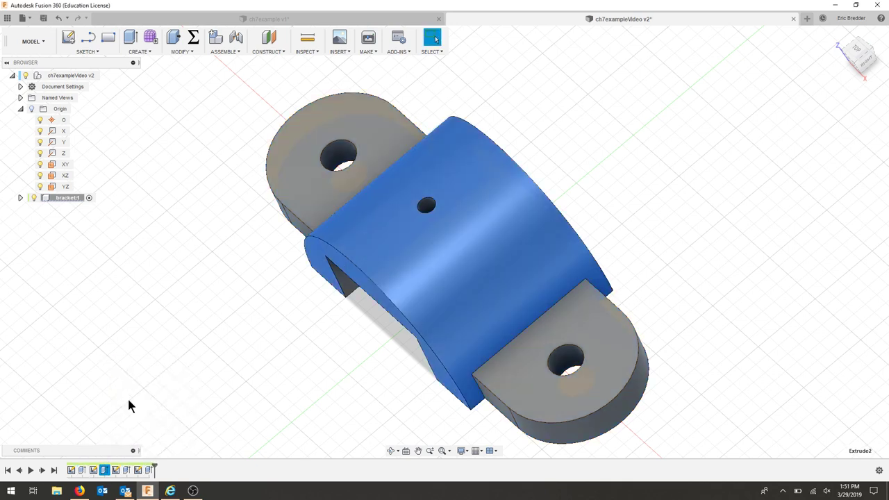
Step: Rename the third and fourth extrude features to 'rect_Cut' and 'hole_Cut'
right_click(126, 470)
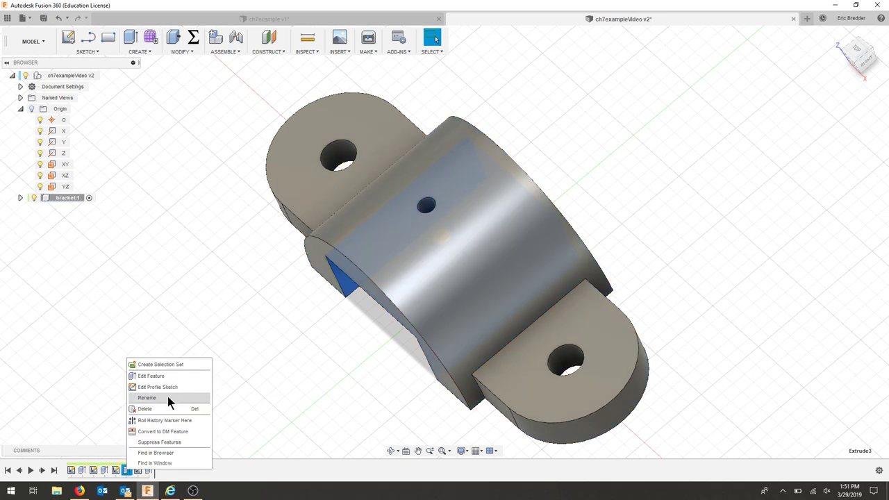
left_click(171, 399)
type("rect_Cut")
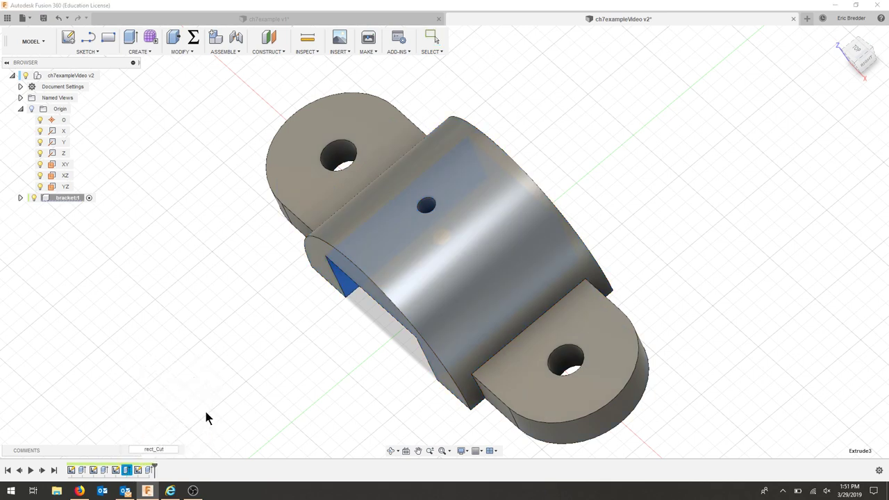
key("Return")
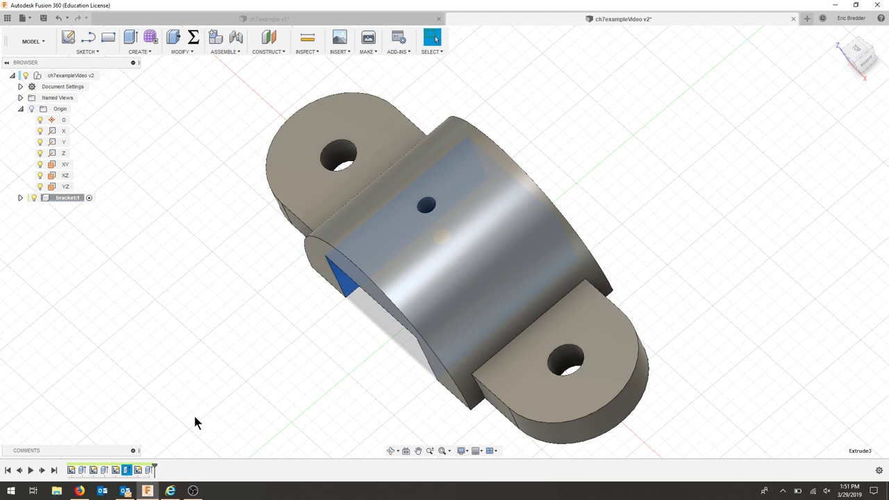
right_click(149, 470)
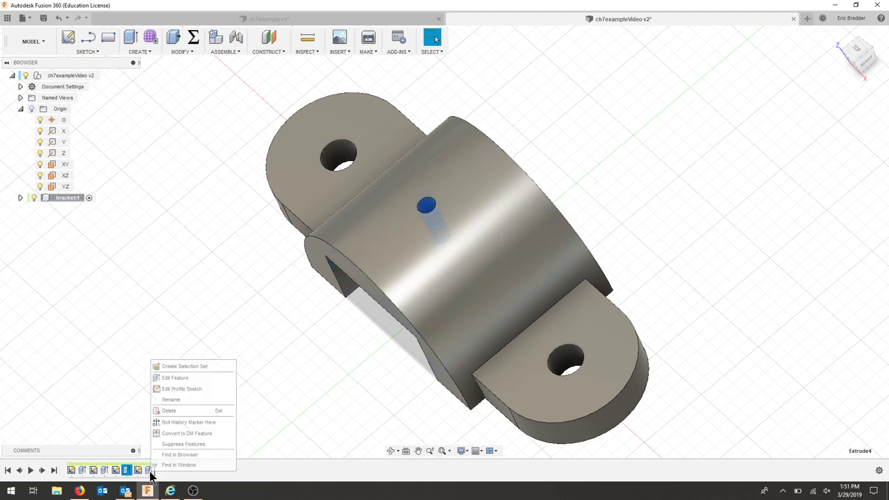
left_click(174, 398)
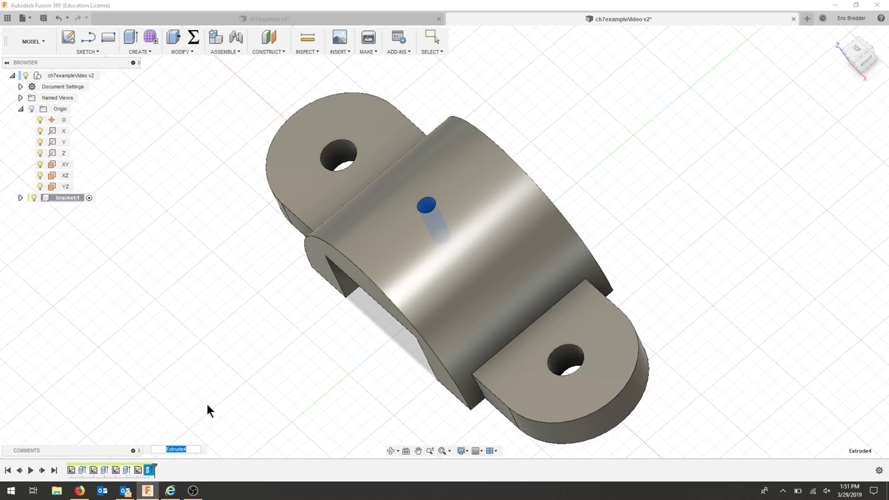
type("hole_Cut")
key("Return")
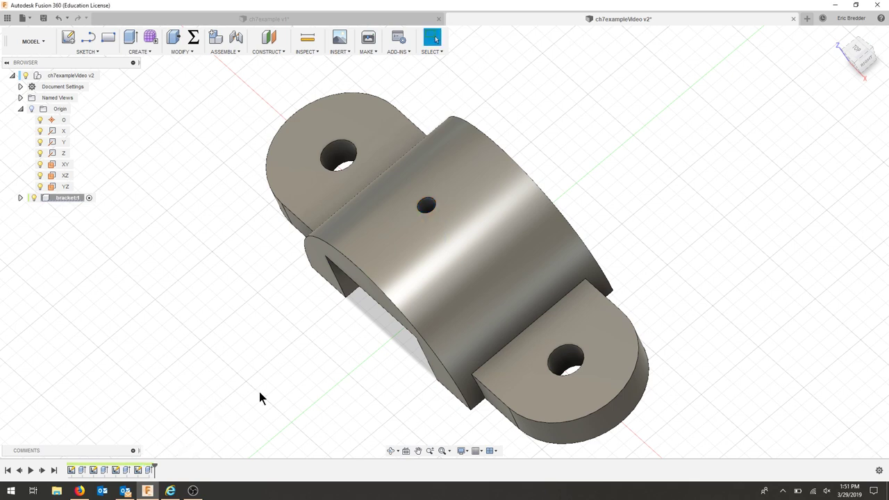
Step: Orbit the bracket to a front view with the rectangular opening under the arch facing forward
middle_click_drag(357, 353, 356, 363, "shift")
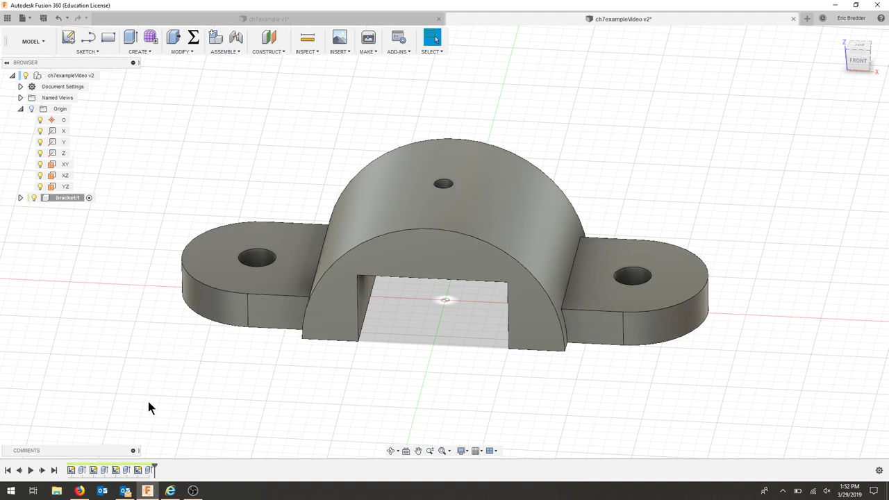
right_click(114, 470)
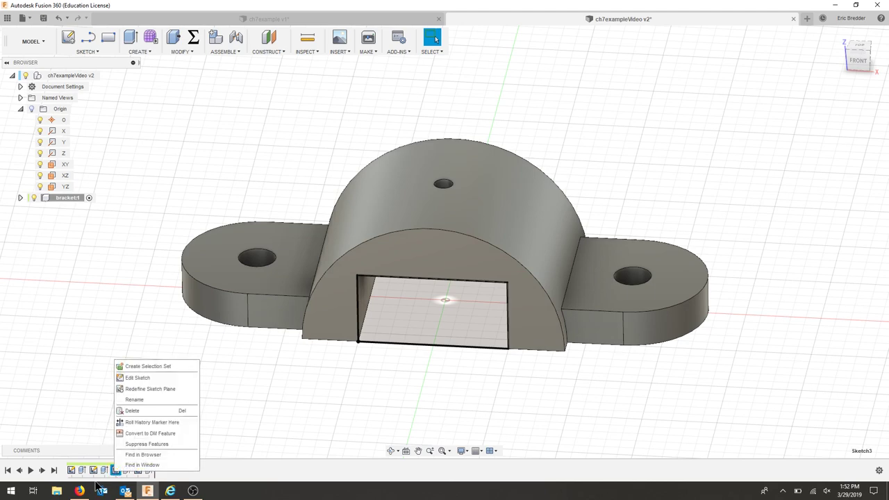
left_click(151, 379)
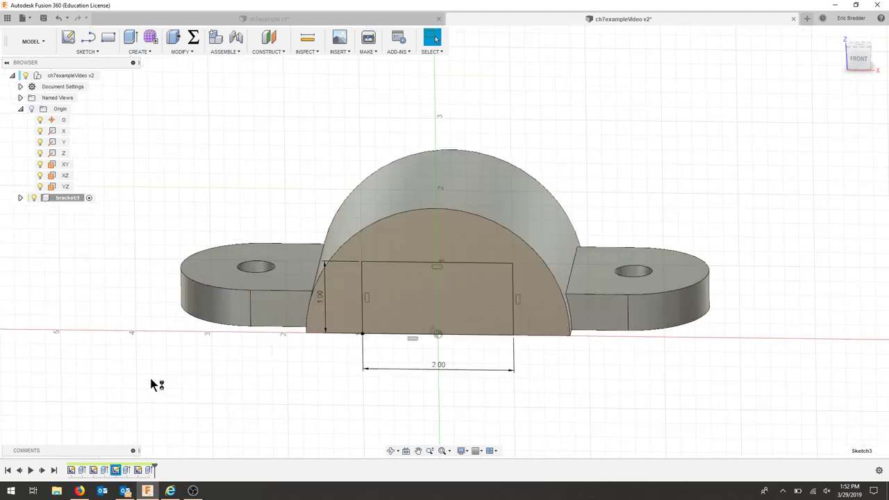
double_click(329, 275)
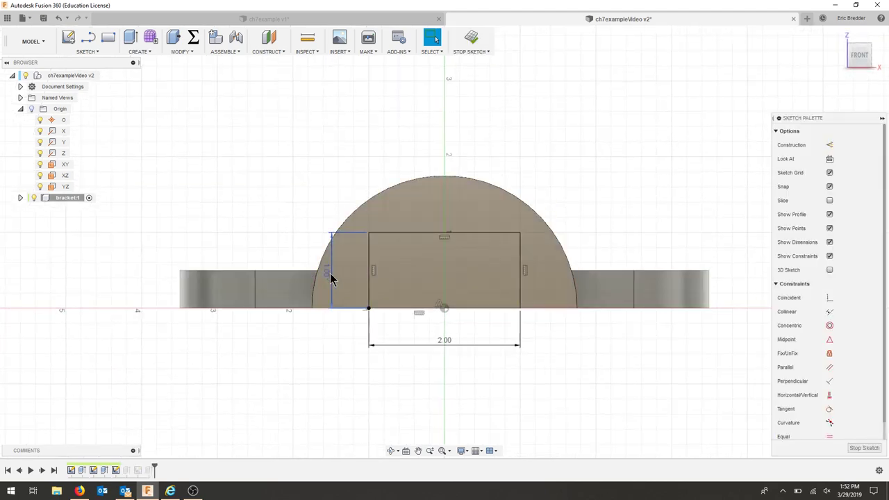
type("5")
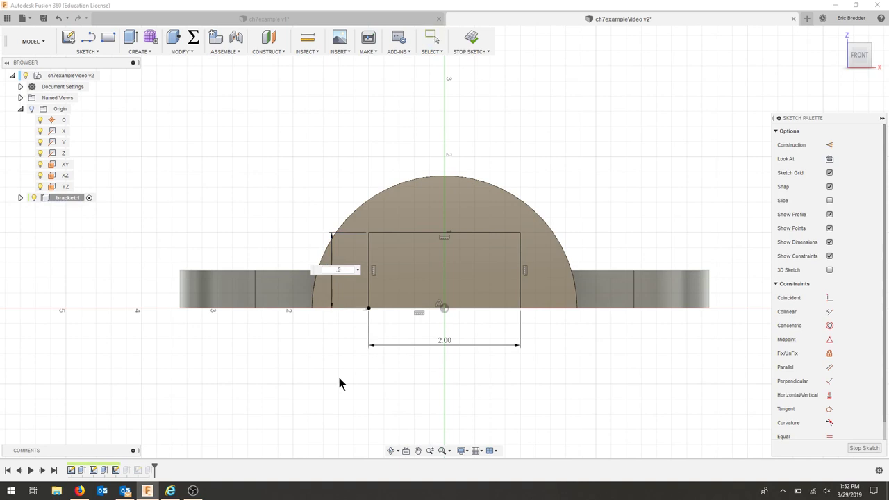
key("Return")
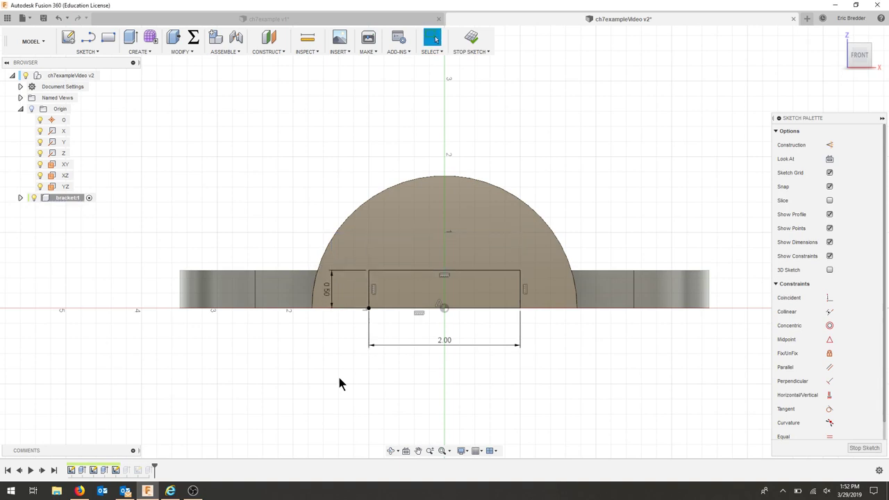
left_click(470, 36)
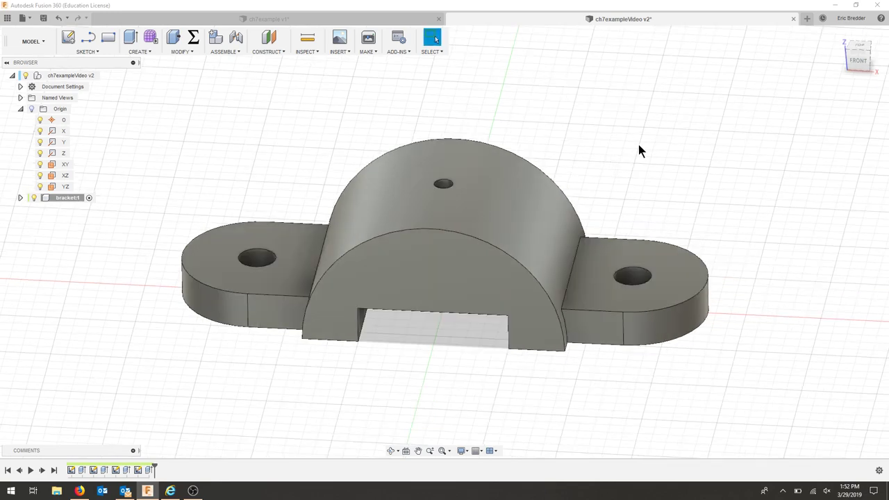
middle_click_drag(605, 159, 631, 239, "shift")
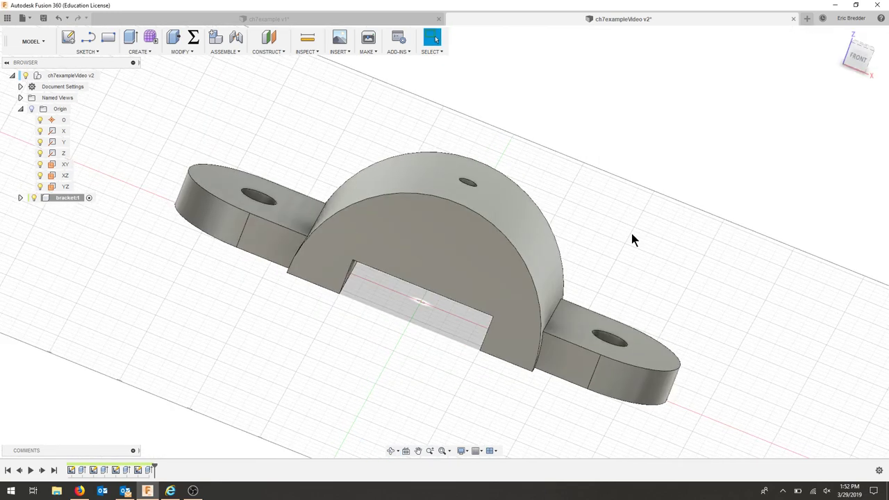
key("ctrl+z")
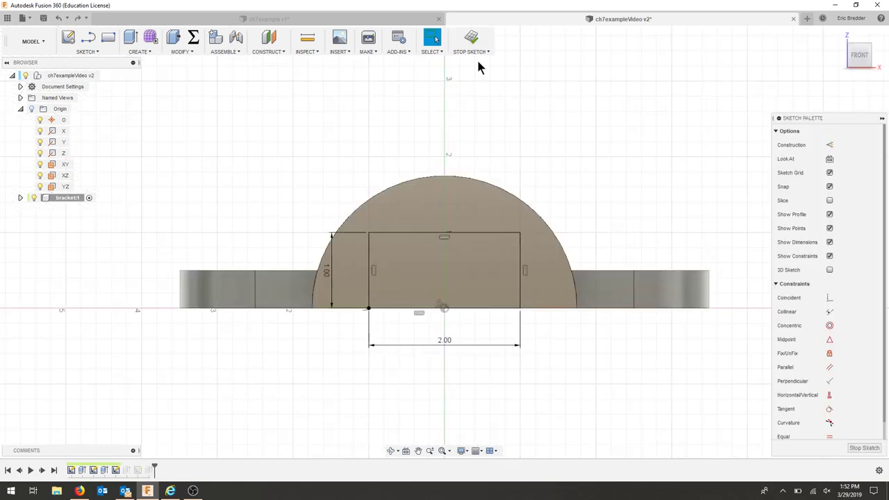
key("ctrl+y")
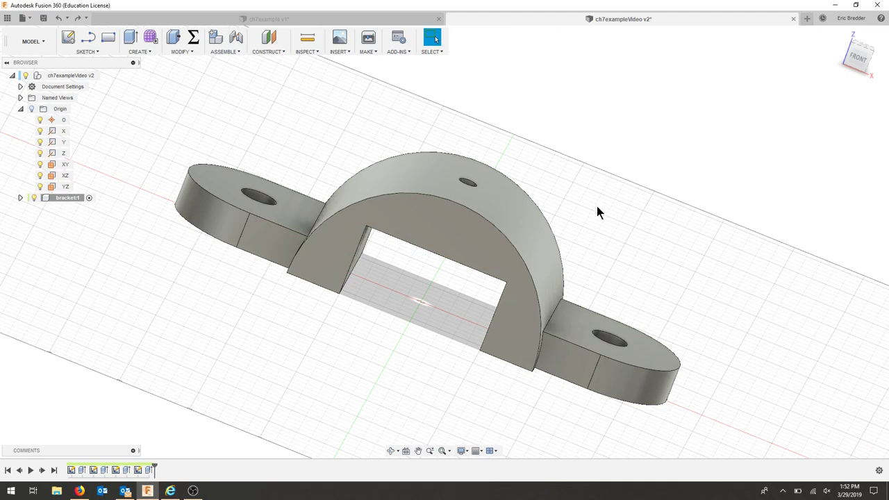
Step: Suppress the rect_Cut feature in the timeline so the arch becomes solid
right_click(126, 471)
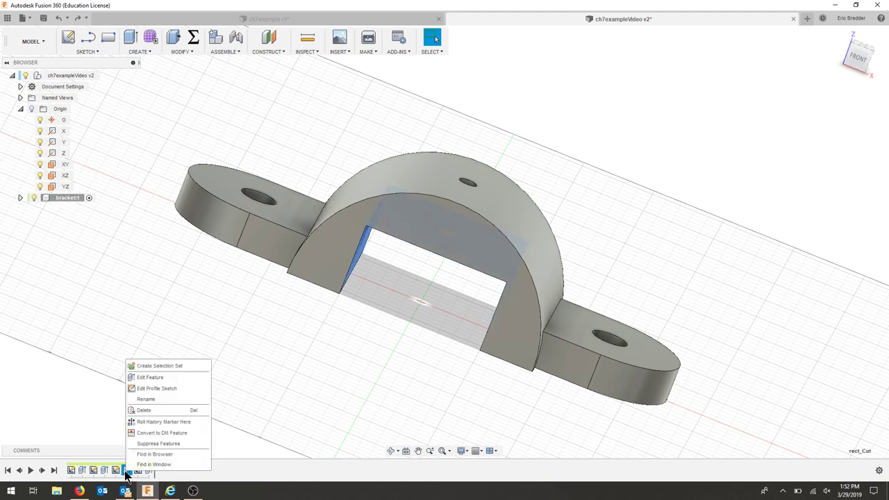
left_click(163, 444)
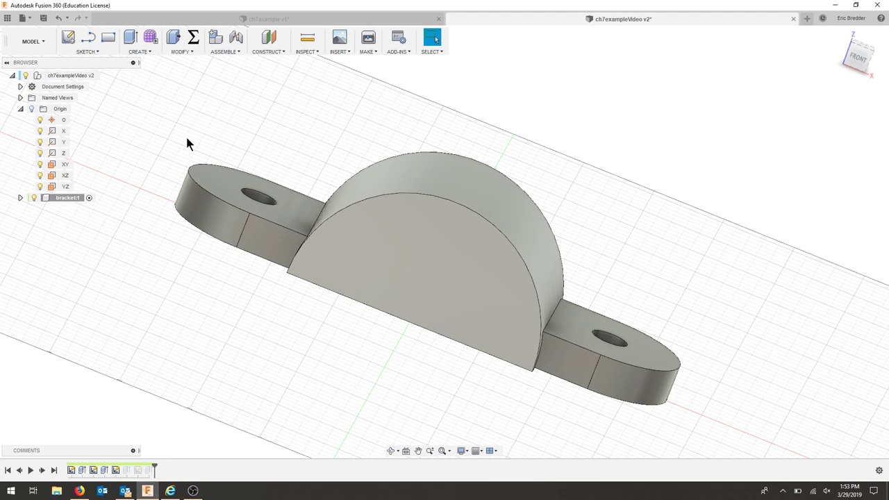
Step: Start a centre-diameter circle sketch on the half-round front face, centred at the origin
left_click(91, 52)
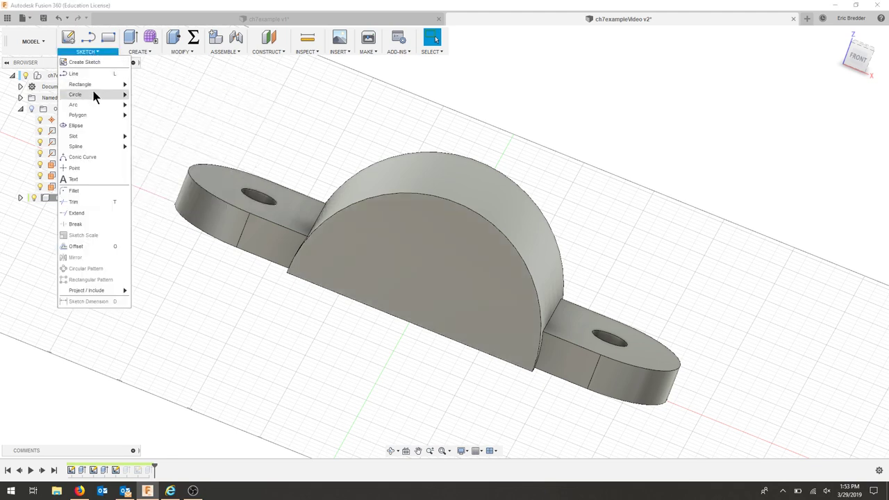
mouse_move(93, 93)
left_click(153, 94)
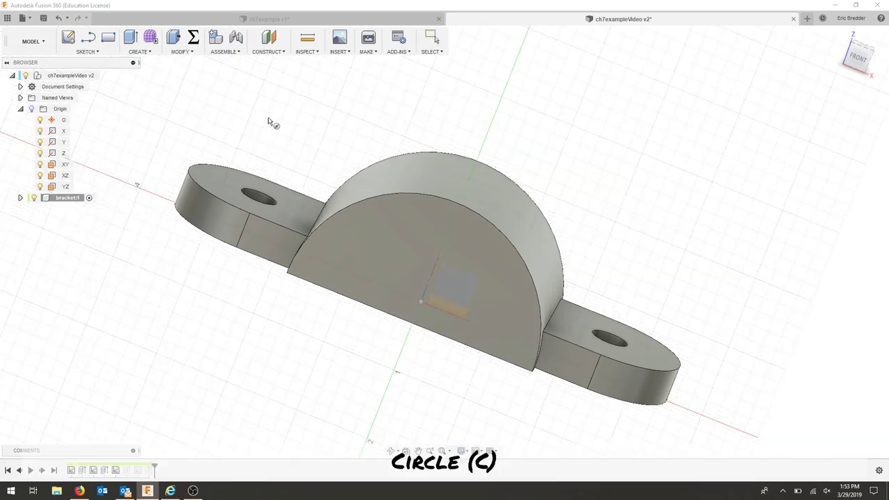
left_click(395, 258)
left_click(392, 254)
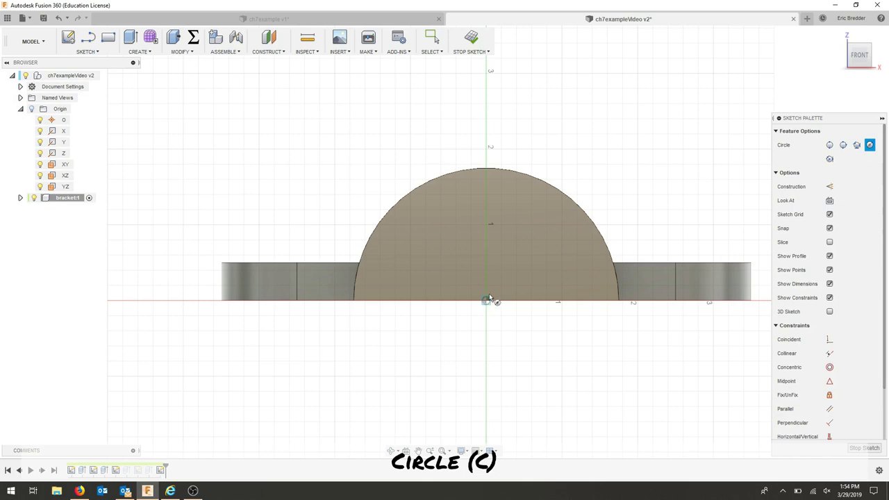
left_click(489, 299)
Step: Give the circle a 2.5 diameter and extrude its upper half-profile as a through-all cut
type("2.5")
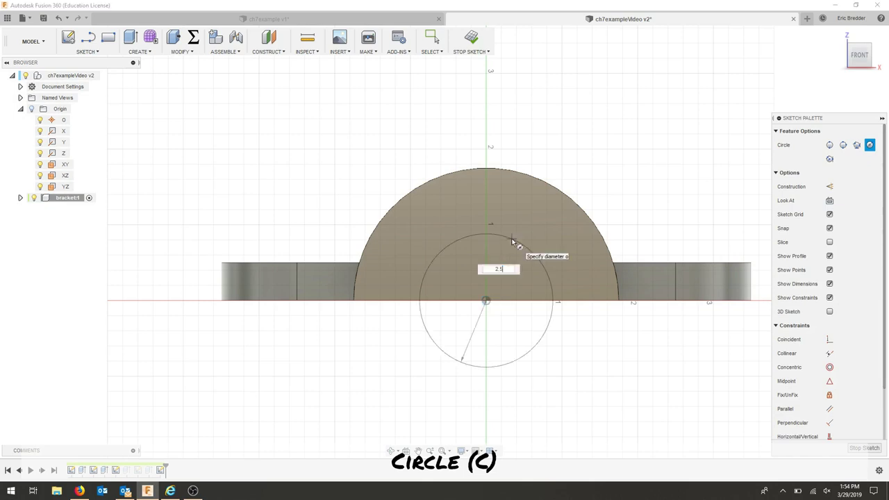
key("Return")
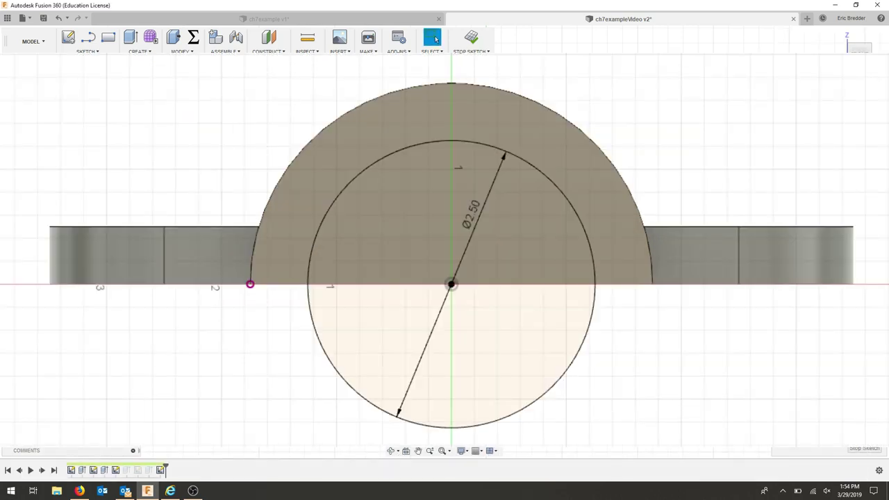
key("e")
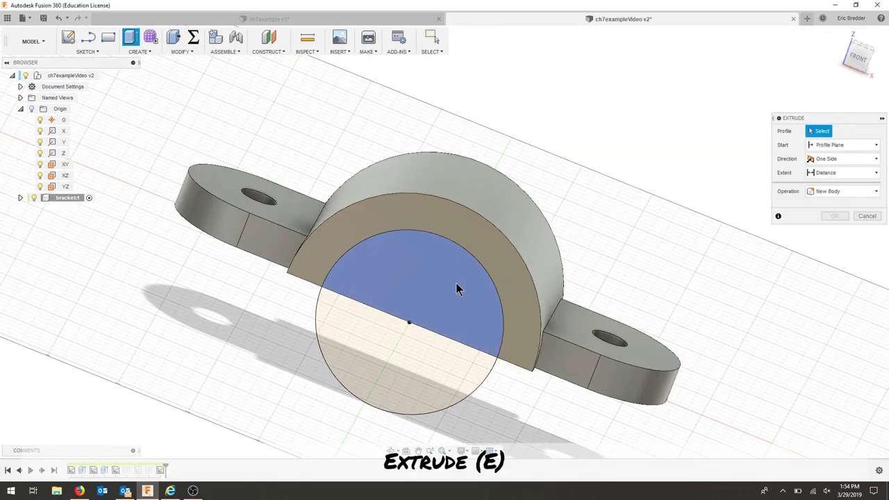
left_click(456, 283)
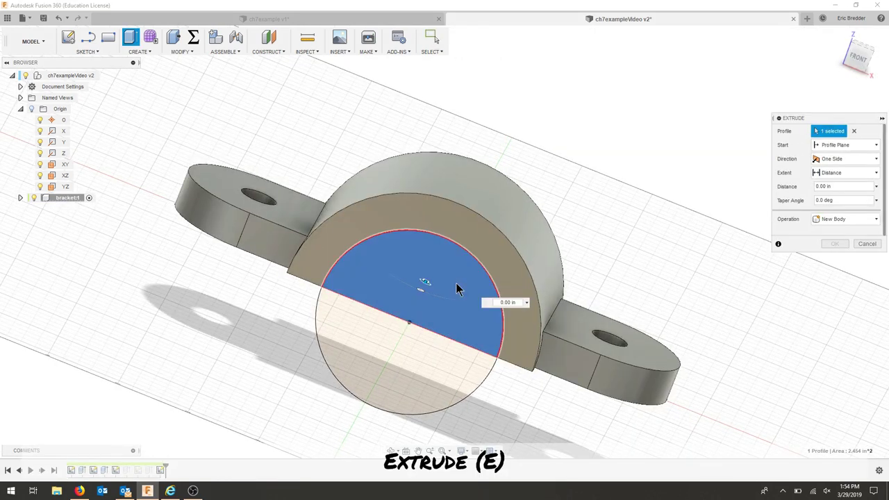
left_click(876, 172)
left_click(827, 203)
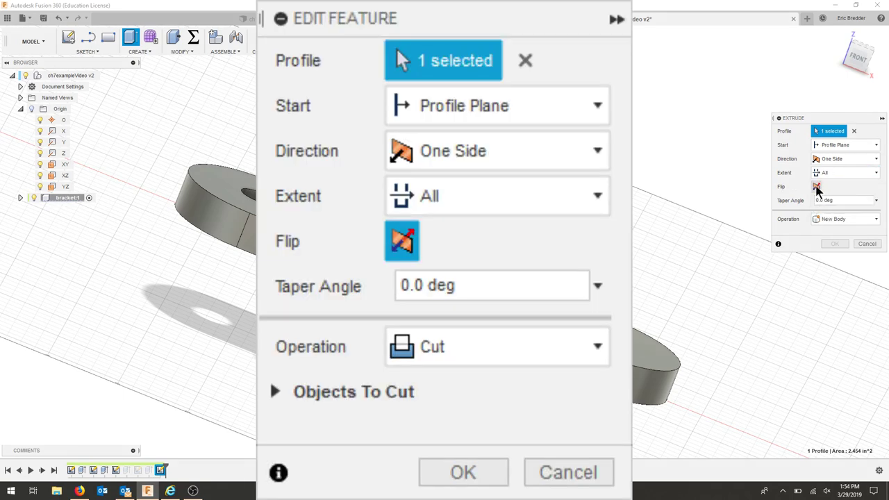
left_click(816, 186)
left_click(834, 258)
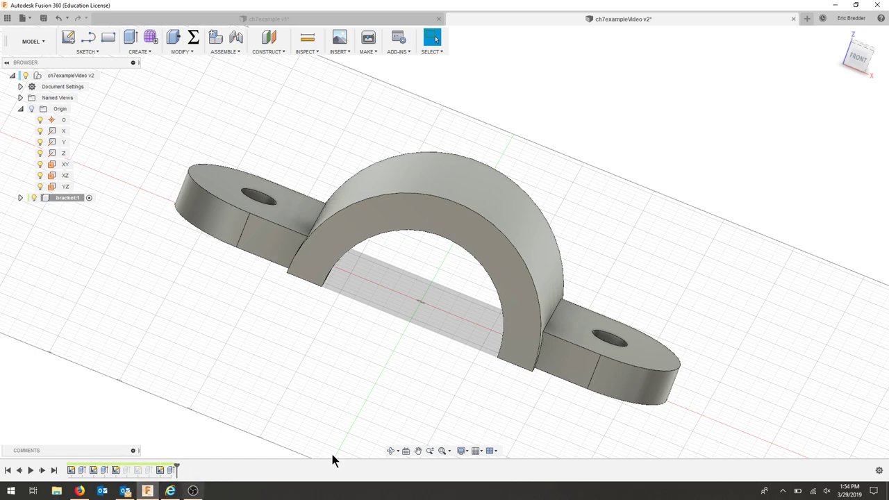
left_click(391, 451)
left_click_drag(611, 236, 678, 200)
Step: Delete the screw feature and the next history feature, then roll the timeline back before the round cut
key("Escape")
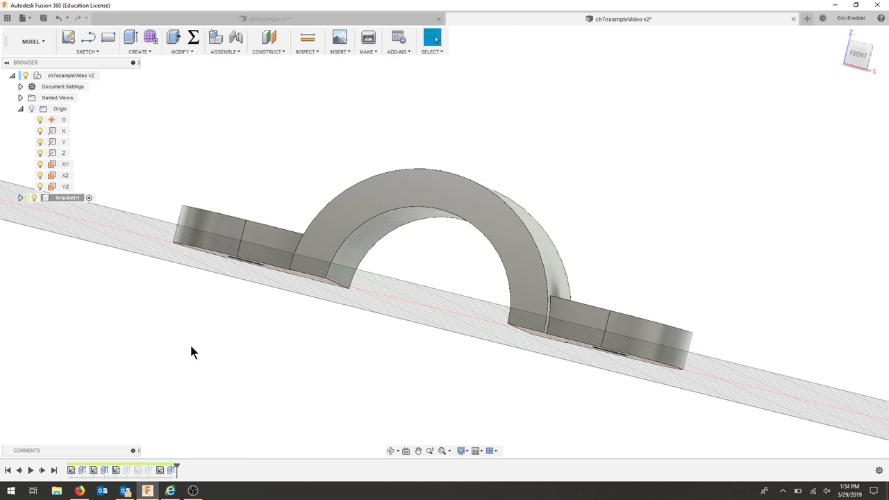
right_click(148, 470)
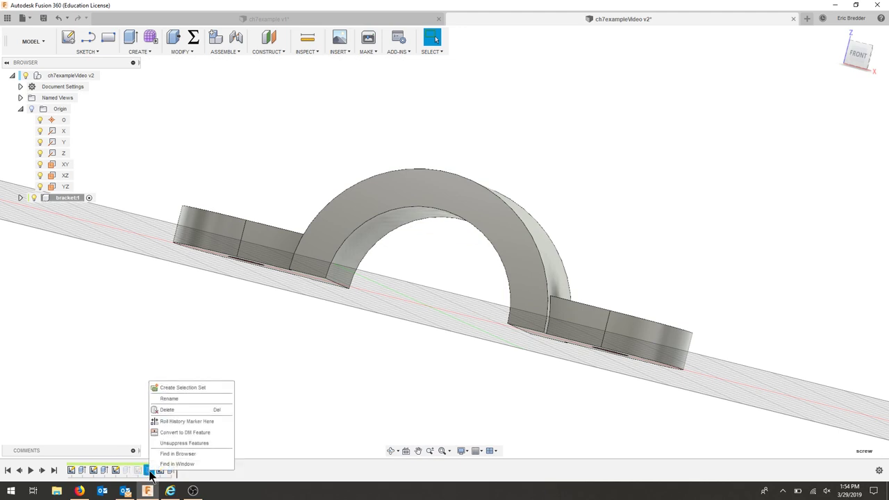
left_click(176, 407)
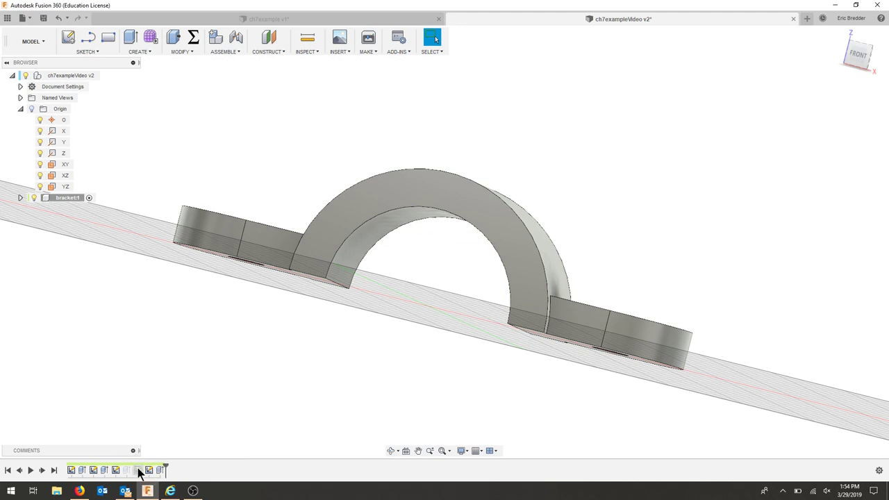
right_click(138, 470)
left_click(159, 403)
left_click_drag(155, 463, 132, 465)
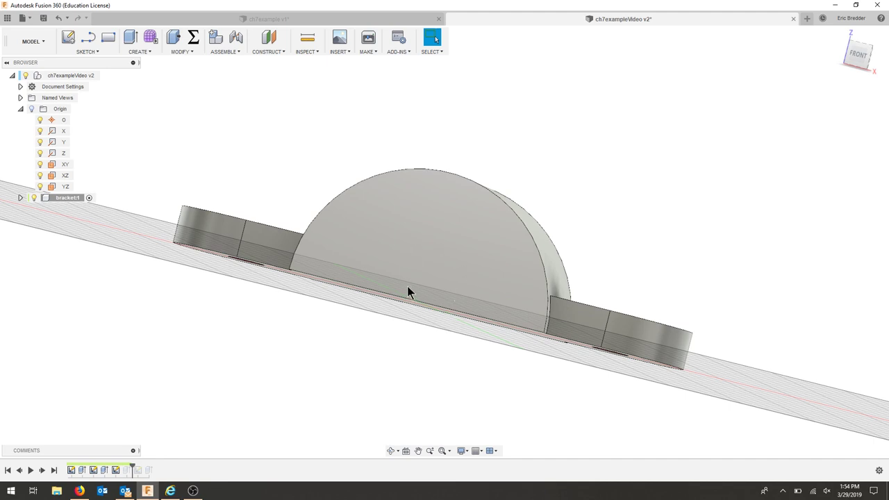
Step: Sketch a Ø0.25 centre-diameter circle at the origin on the XY plane
left_click(88, 52)
mouse_move(104, 94)
left_click(171, 94)
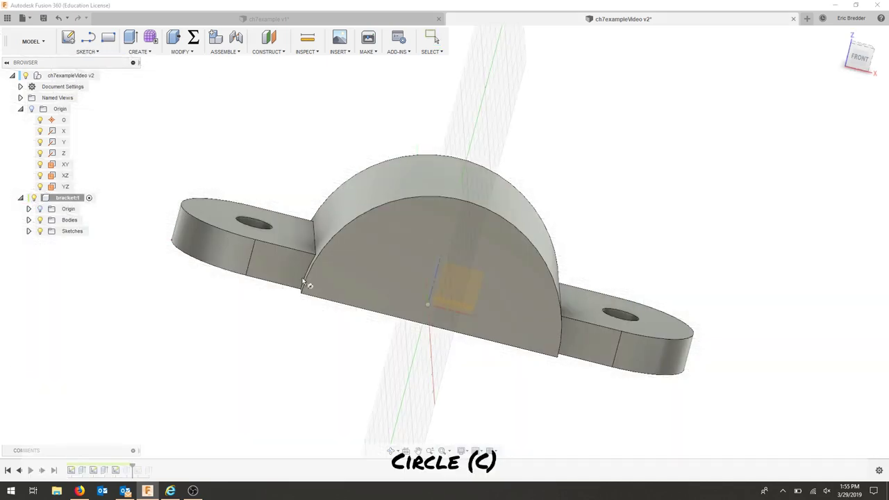
left_click(64, 164)
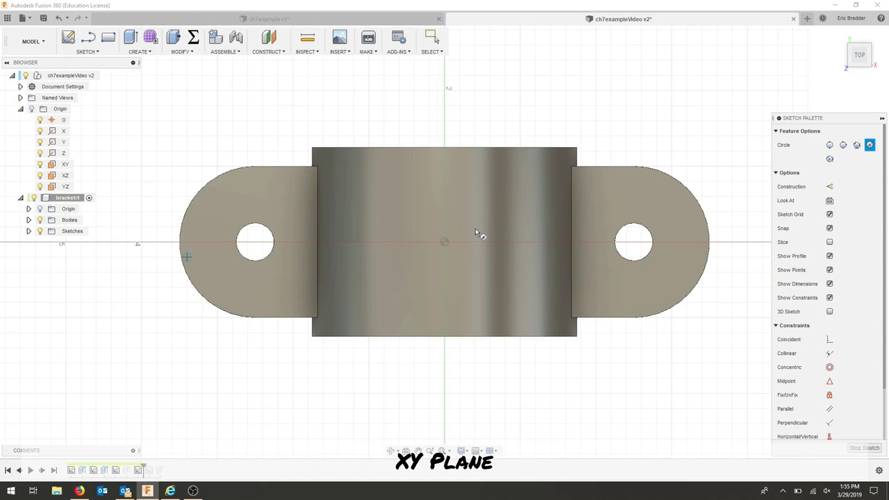
left_click(445, 241)
type(".25")
key("Return")
left_click(436, 40)
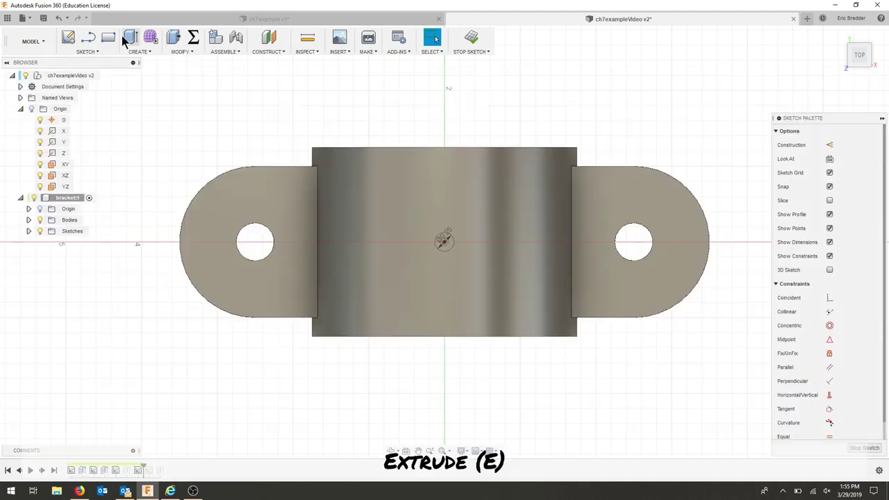
Step: Extrude the Ø0.25 circle as a through-all cut, making a small hole through the bracket top
left_click(130, 37)
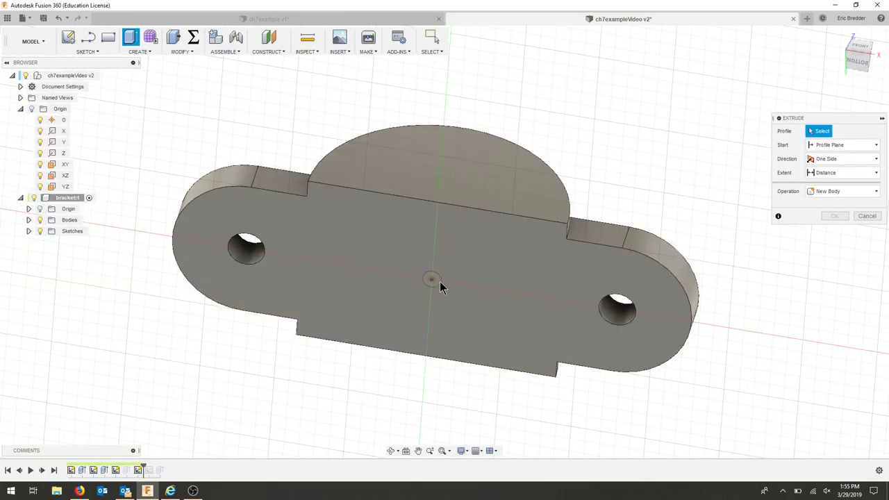
left_click(440, 281)
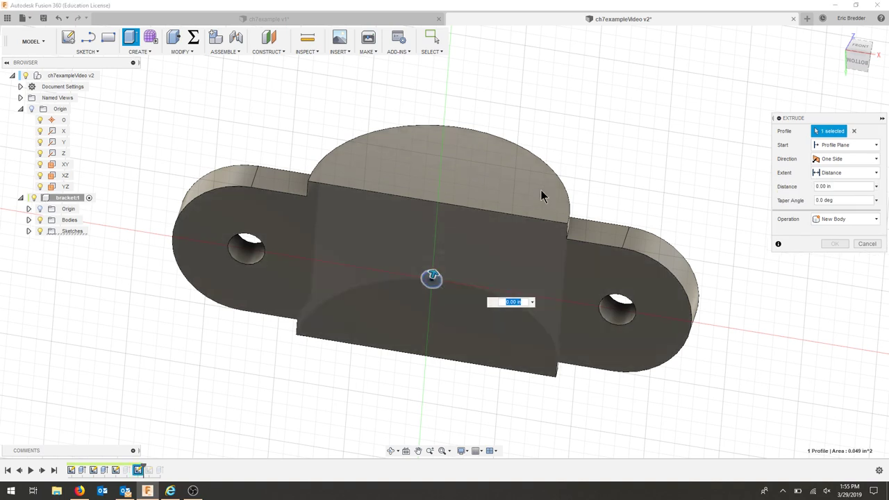
middle_click_drag(540, 190, 489, 322, "shift")
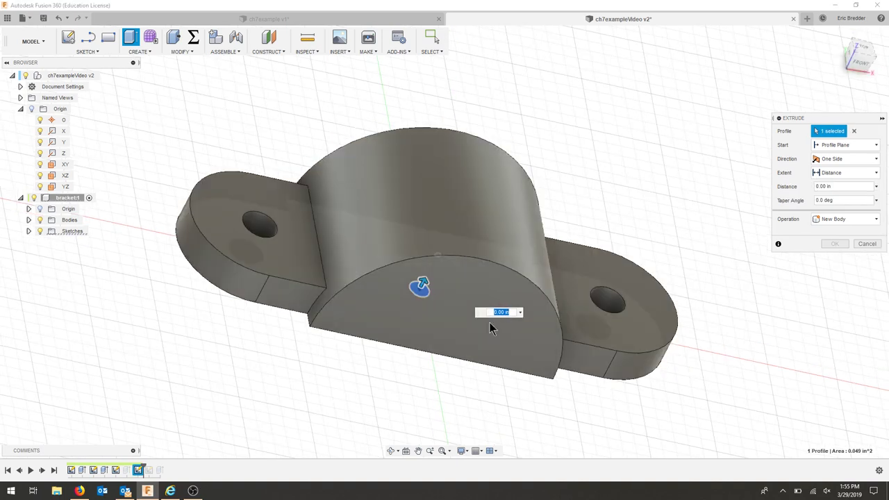
left_click(846, 173)
left_click(825, 207)
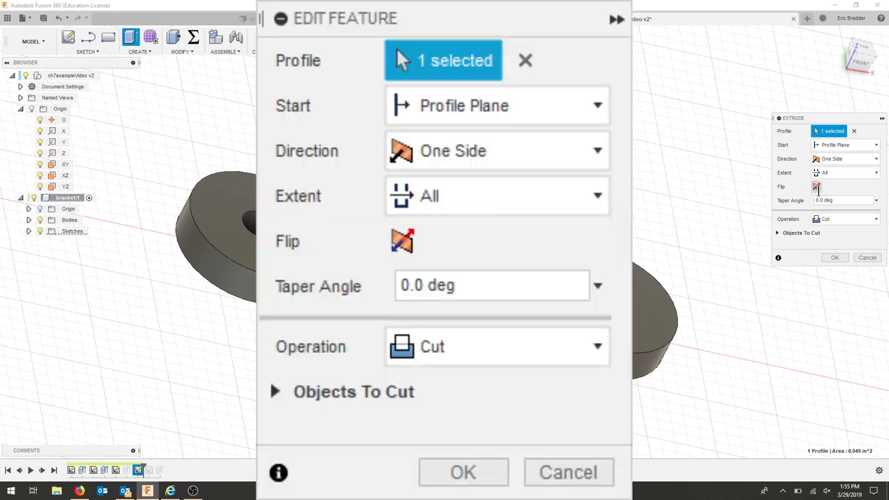
left_click(834, 257)
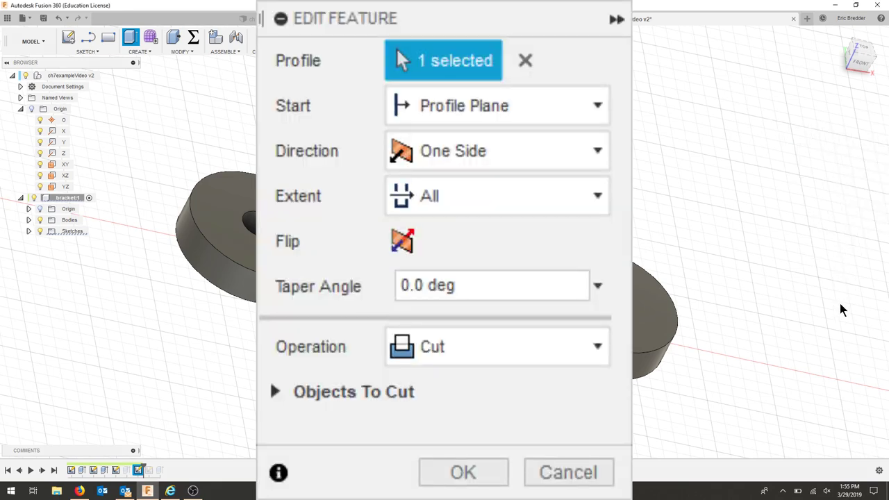
middle_click_drag(698, 182, 716, 208, "shift")
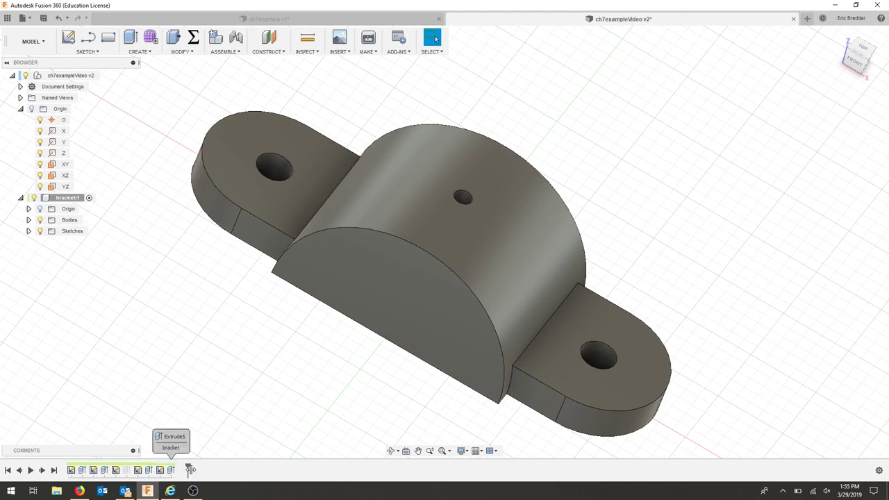
Step: Roll the timeline marker to the end and orbit to a front view of the bracket
left_click_drag(154, 470, 177, 470)
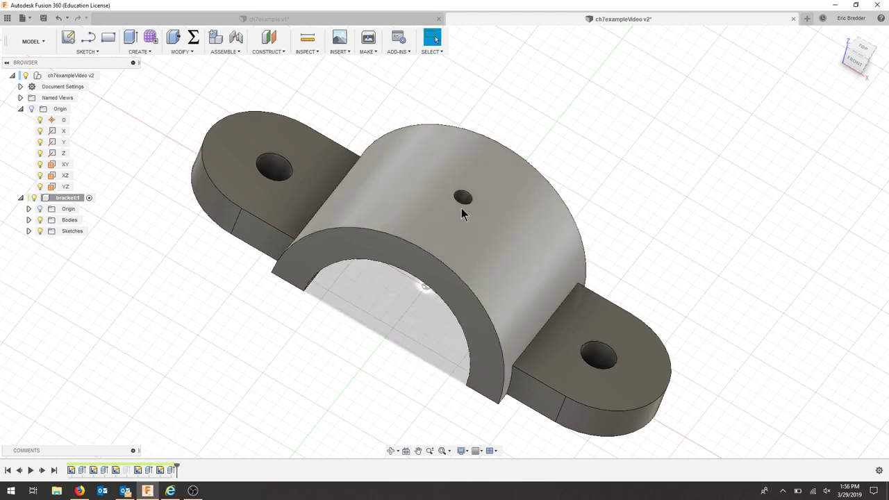
middle_click_drag(646, 270, 666, 263, "shift")
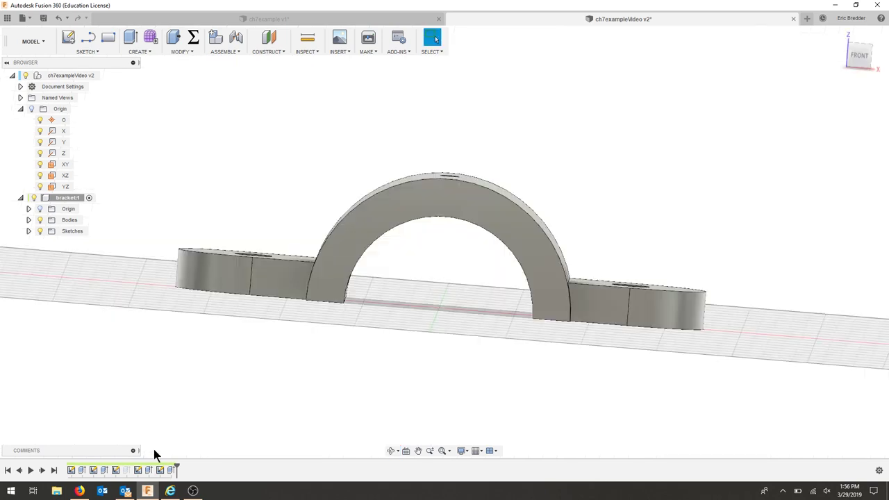
Step: Suppress the round arch cut and unsuppress rect_Cut to restore the rectangular opening
left_click(170, 470)
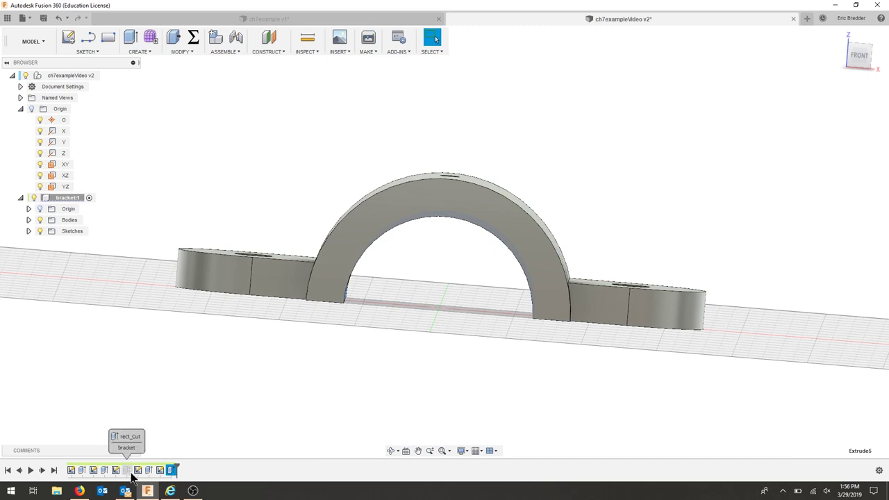
right_click(171, 470)
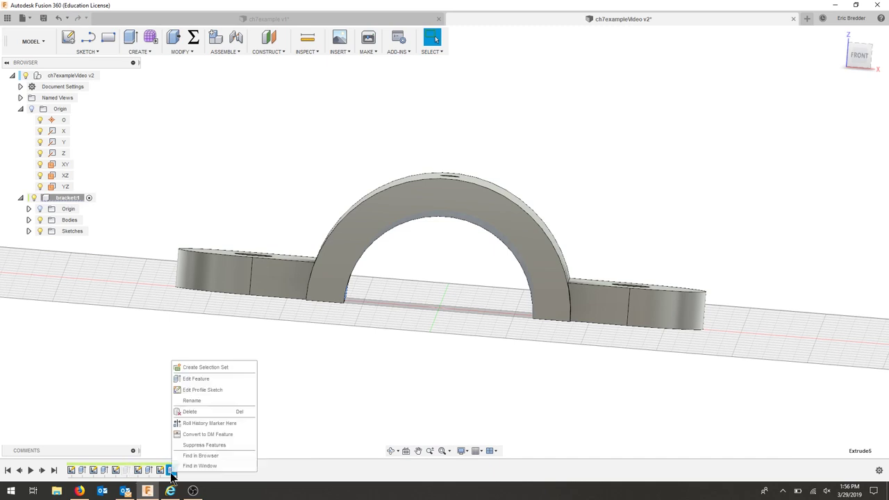
left_click(201, 444)
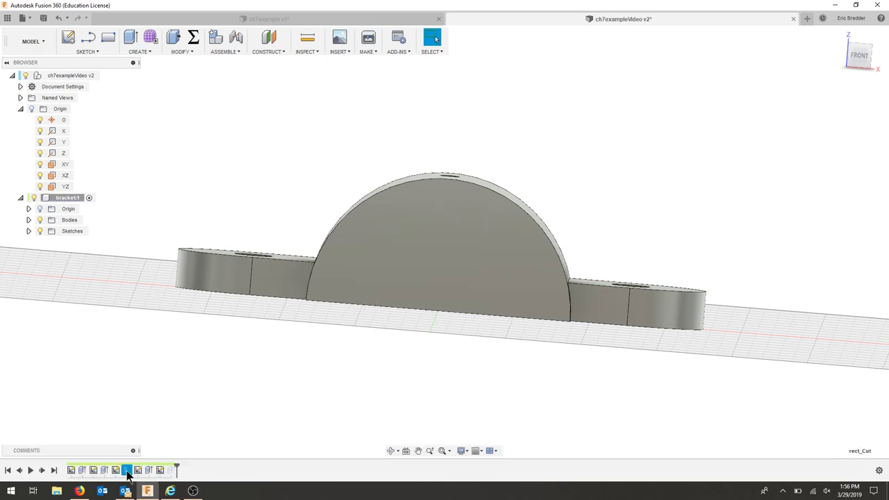
right_click(127, 472)
left_click(157, 443)
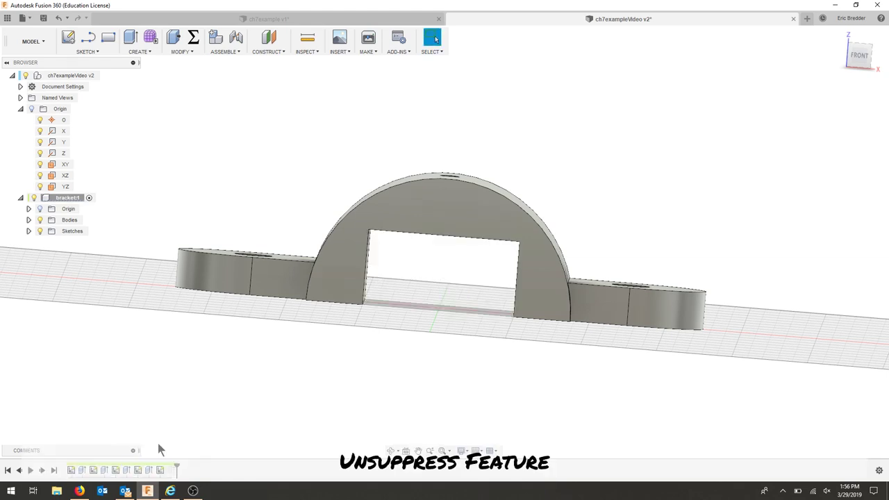
middle_click_drag(500, 311, 507, 181, "shift")
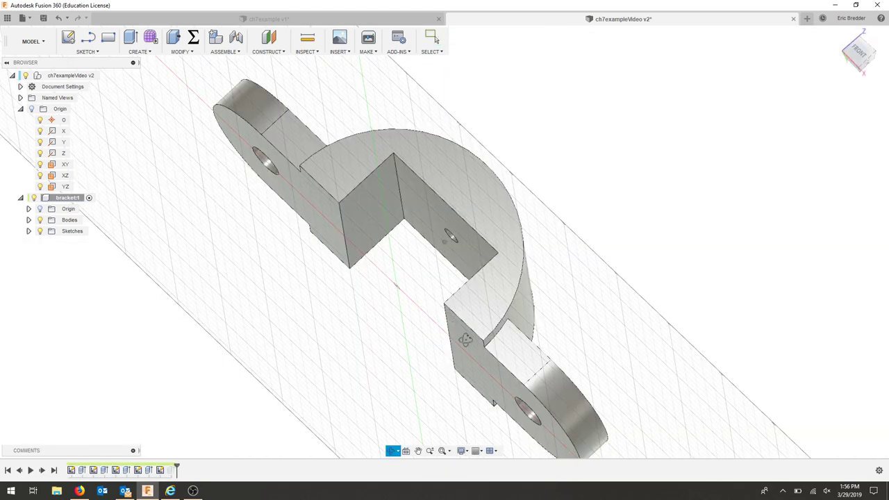